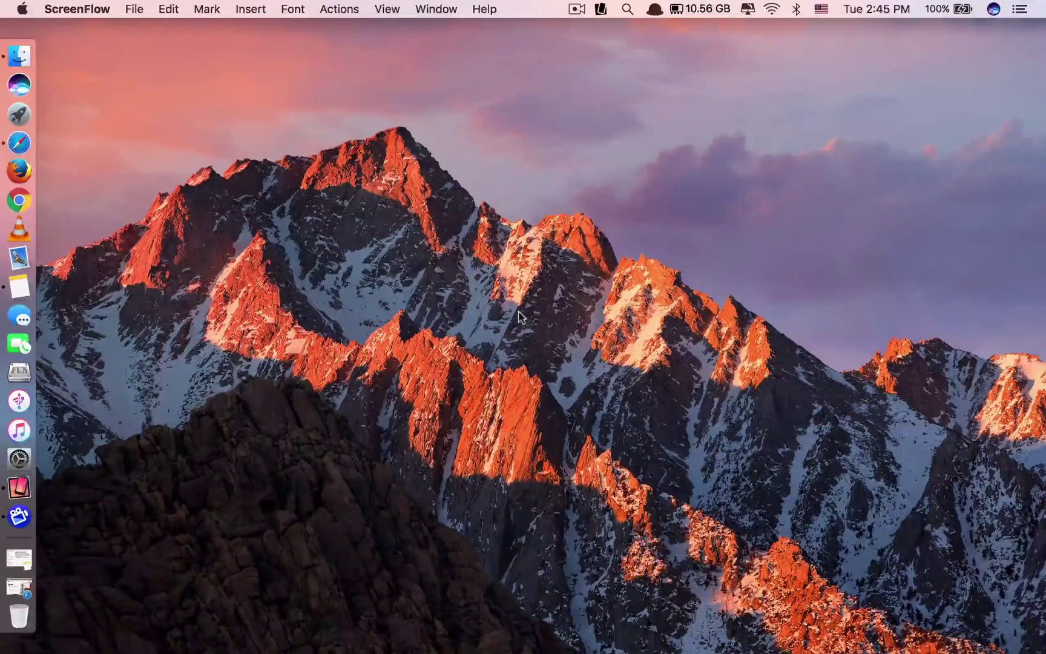
# In Safari, go from the 'reflector 2' Google results to the airsquirrels Try Reflector 2 page
pyautogui.click(23, 138)
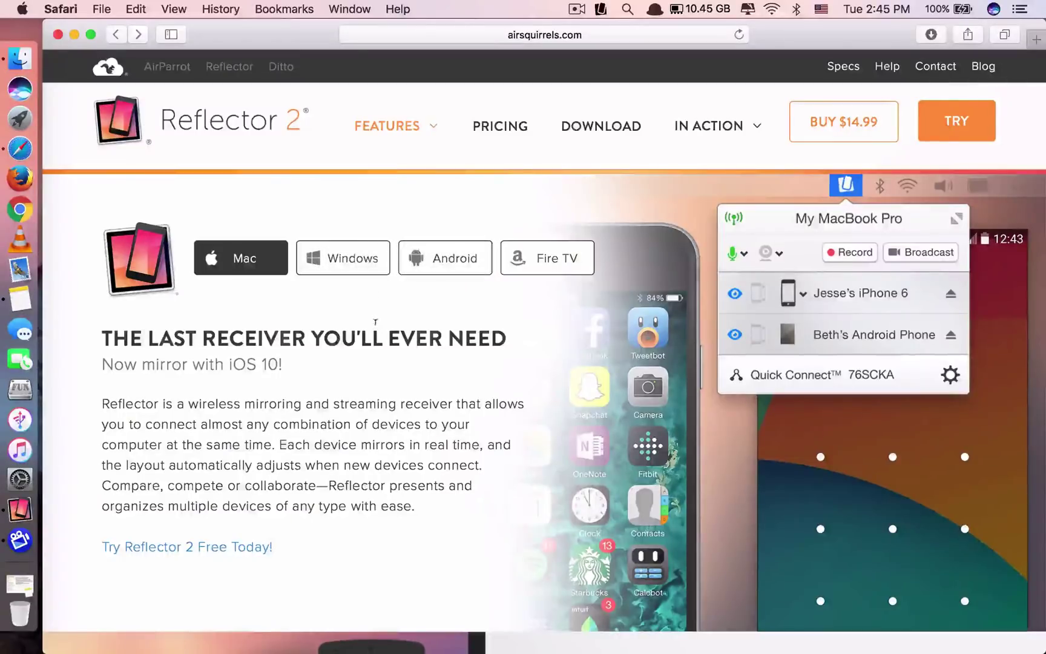
pyautogui.click(114, 34)
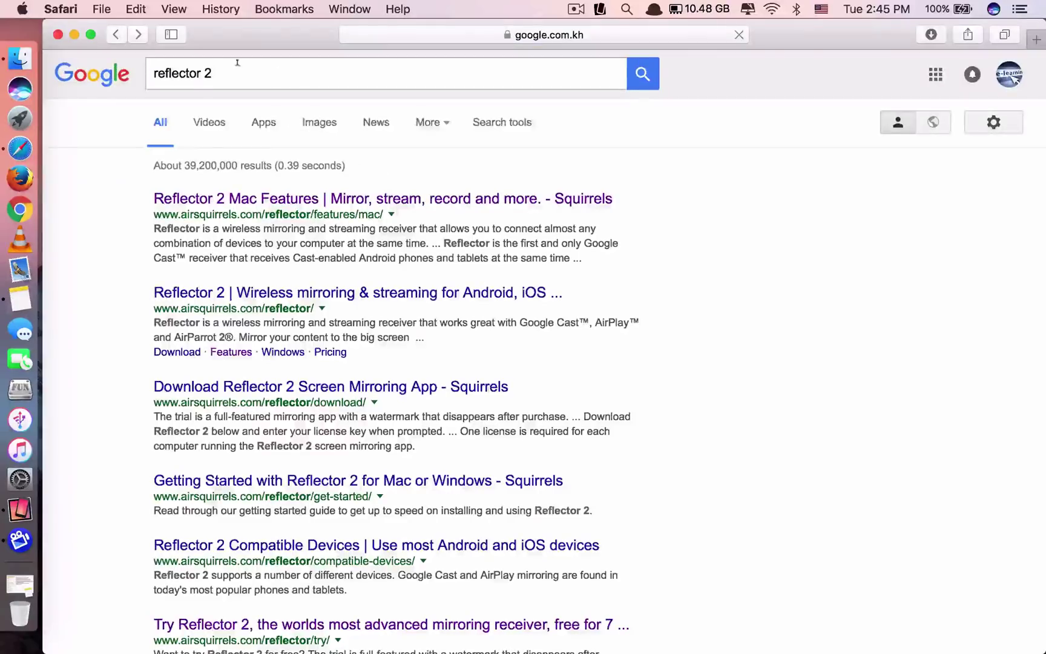
pyautogui.click(238, 63)
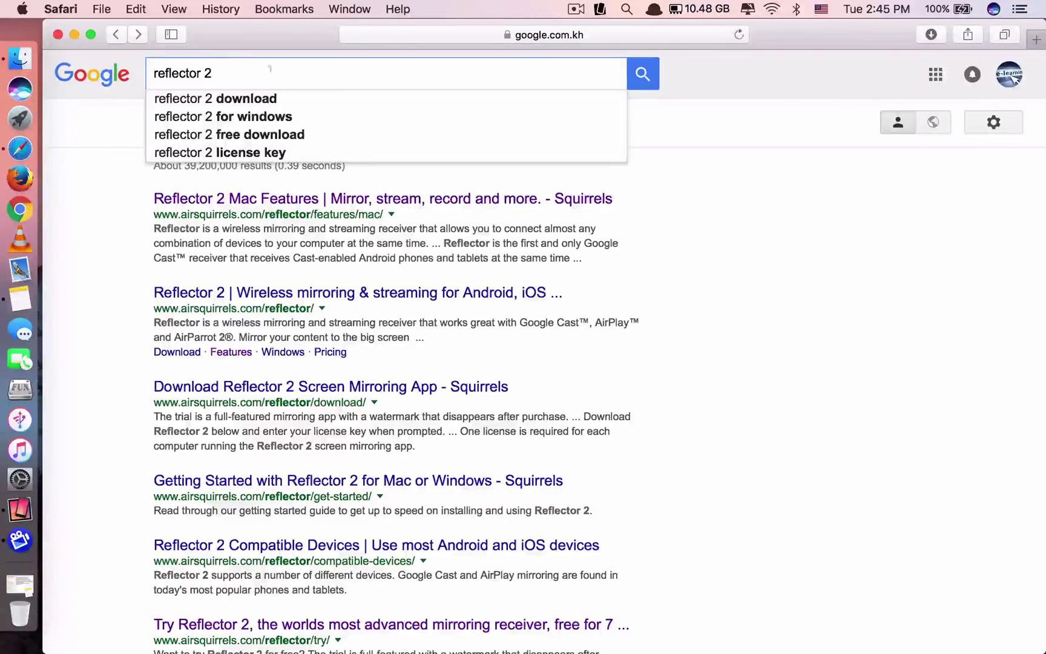
pyautogui.moveTo(257, 72); pyautogui.dragTo(151, 72)
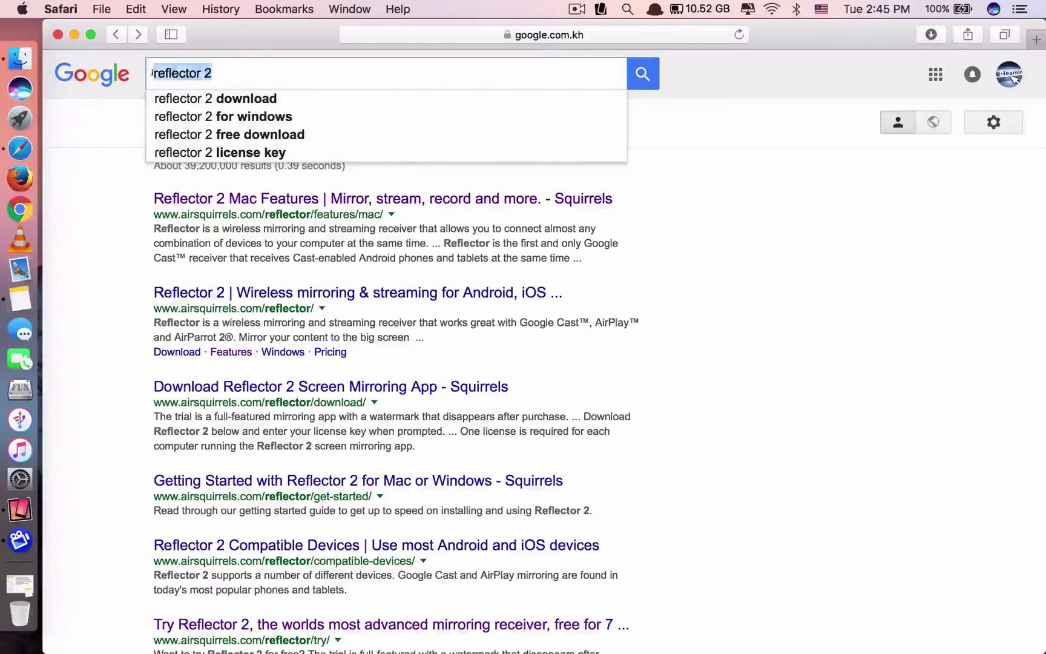
pyautogui.click(233, 202)
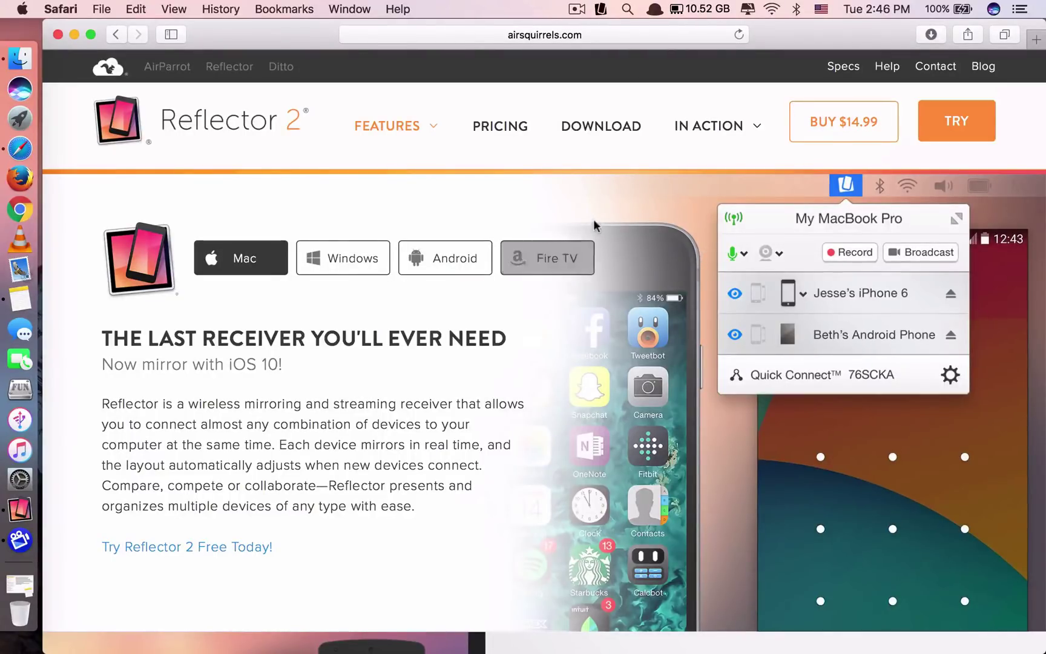
pyautogui.click(949, 130)
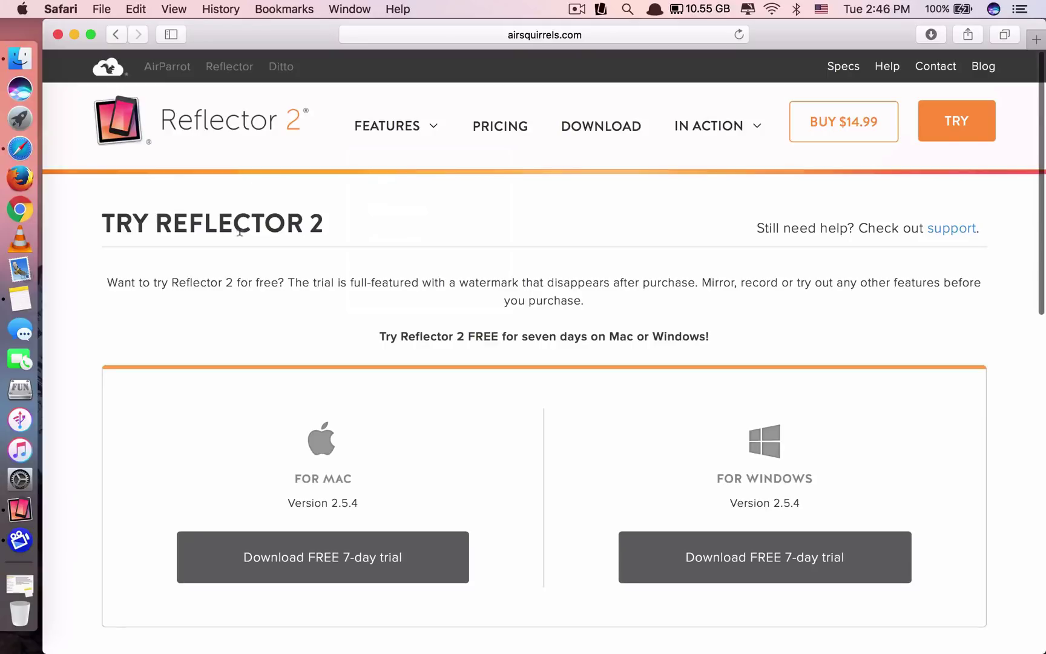
# Launch Reflector 2 from Launchpad page two, minimize Safari, and show Reflector's status panel
pyautogui.press('F4')
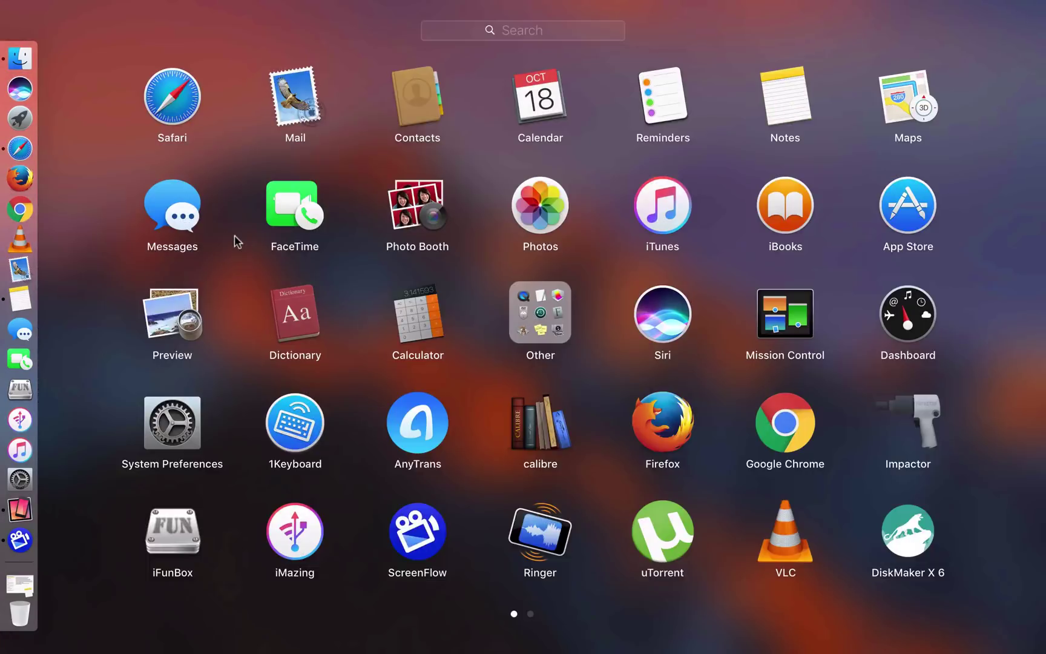
pyautogui.hscroll(5, 583, 486)
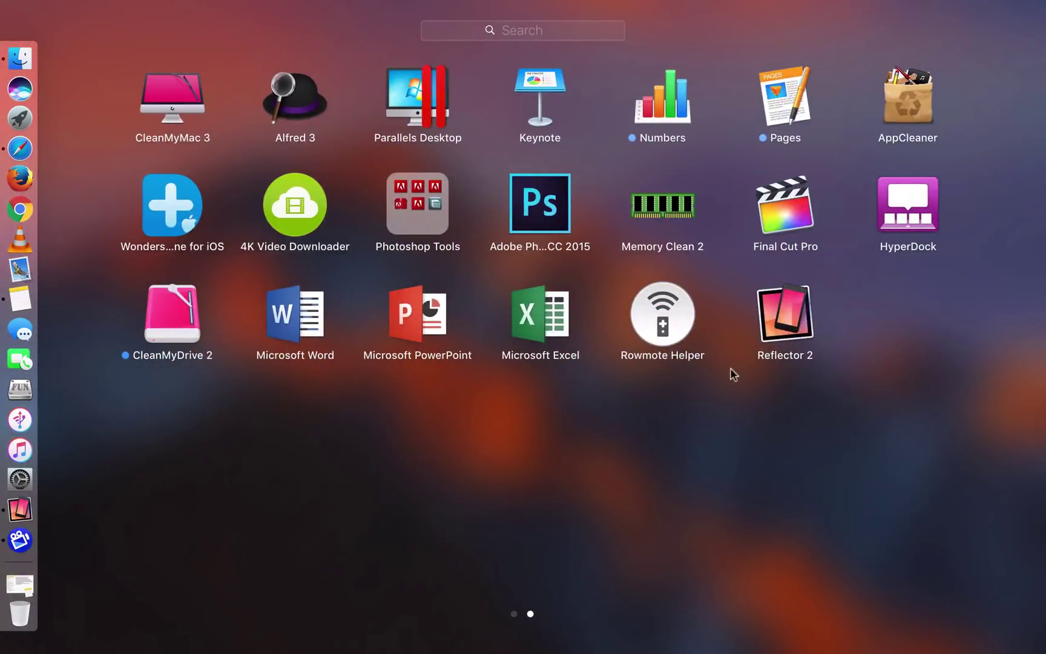
pyautogui.click(786, 332)
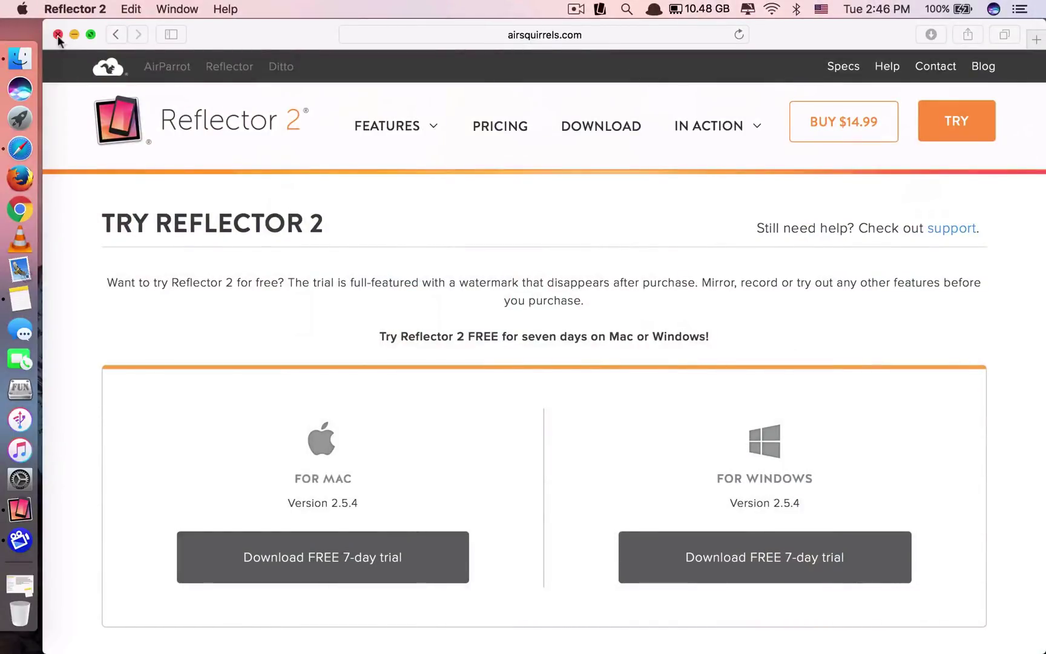
pyautogui.click(73, 35)
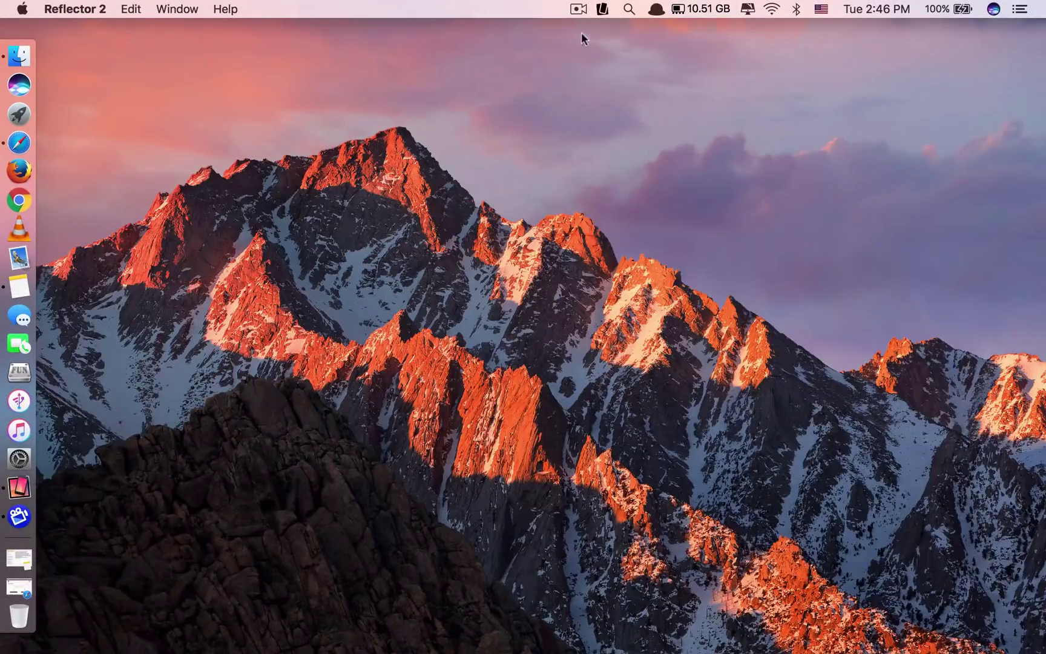
pyautogui.click(602, 9)
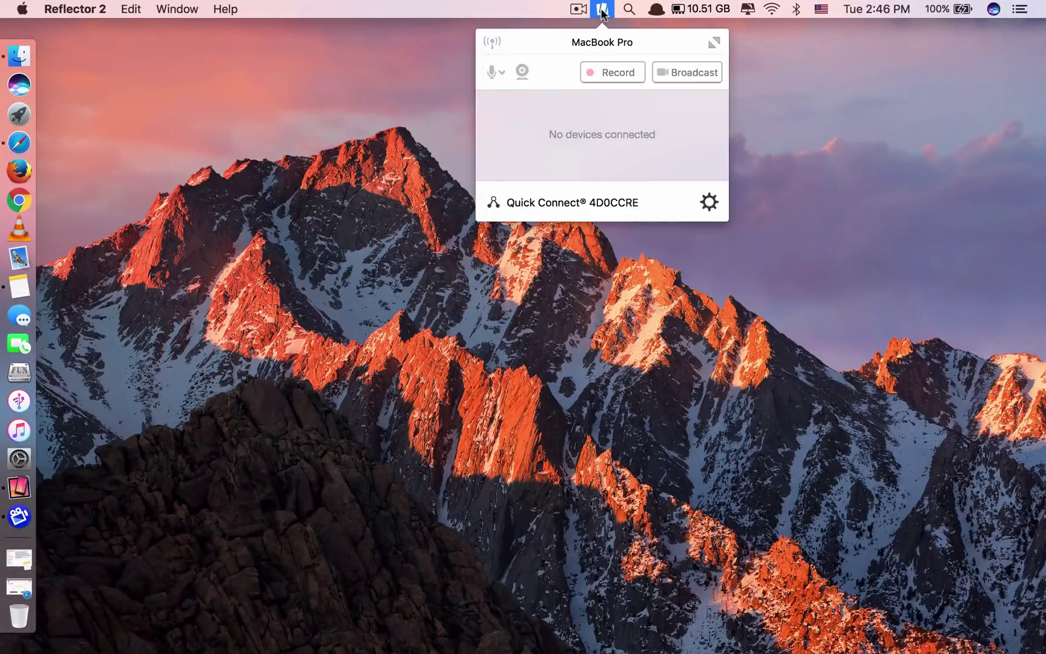
pyautogui.click(76, 9)
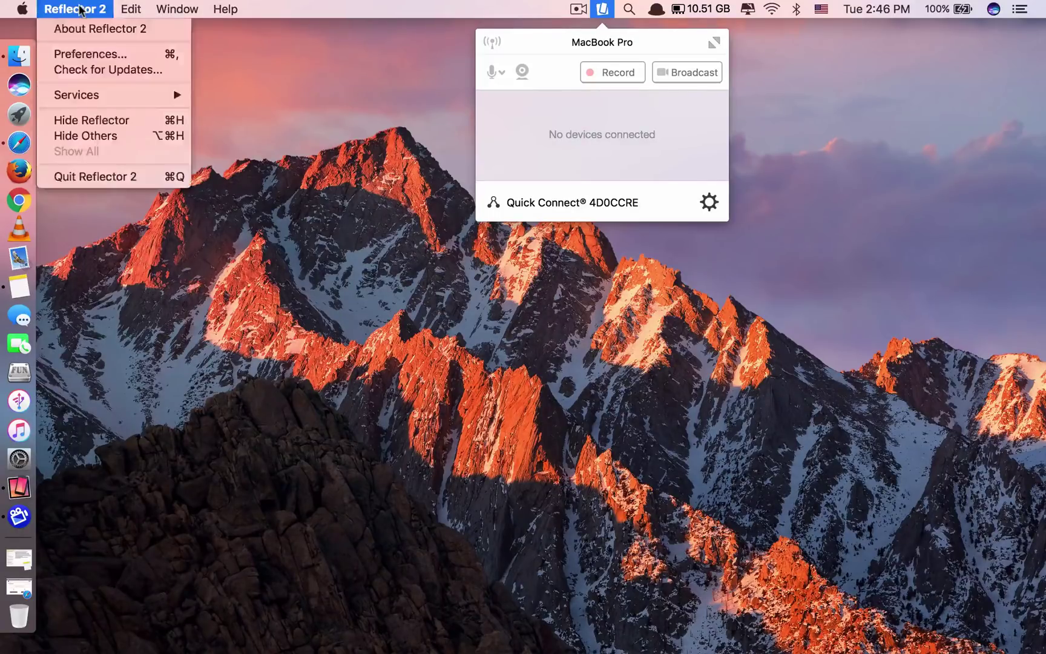
# Set AirPlay Resolution to 1080p - 1920 x 1080 in Reflector 2's Connection preferences
pyautogui.click(90, 54)
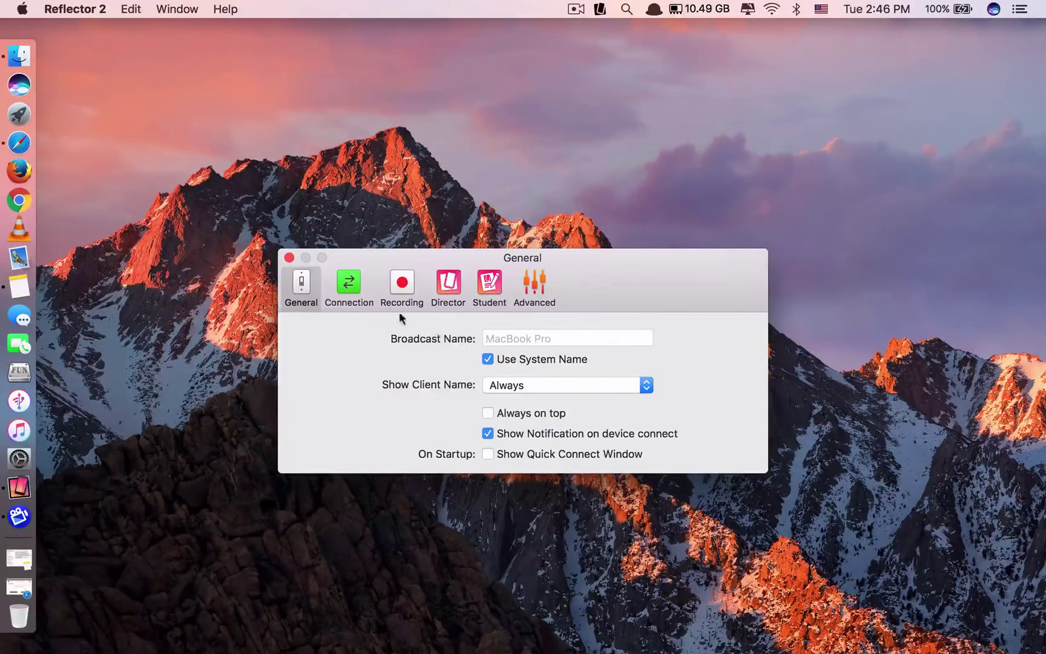
pyautogui.click(399, 292)
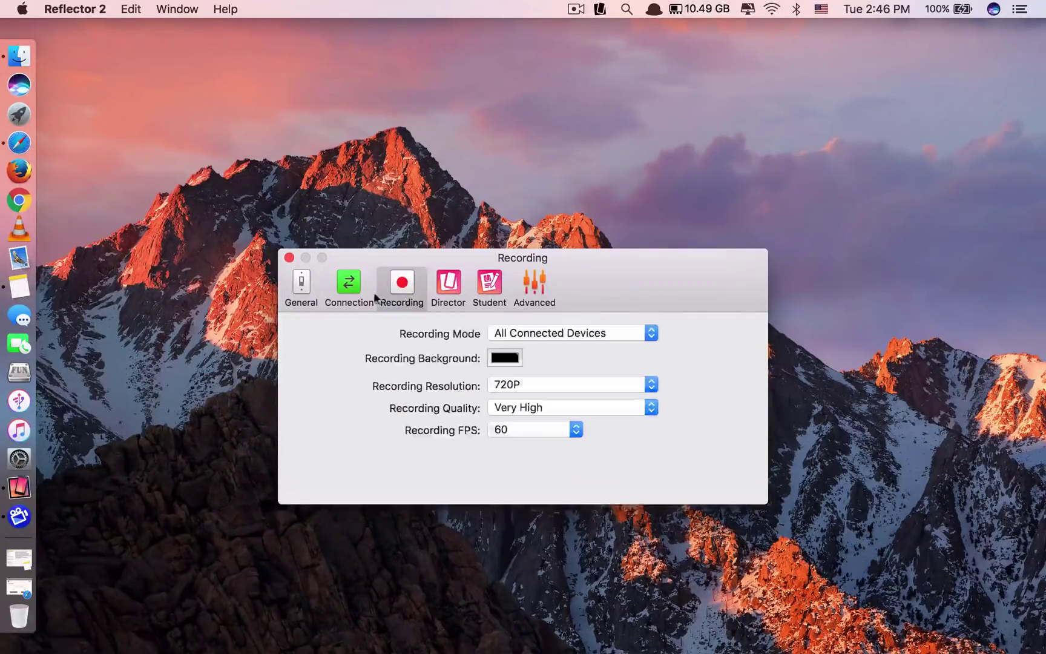
pyautogui.click(351, 297)
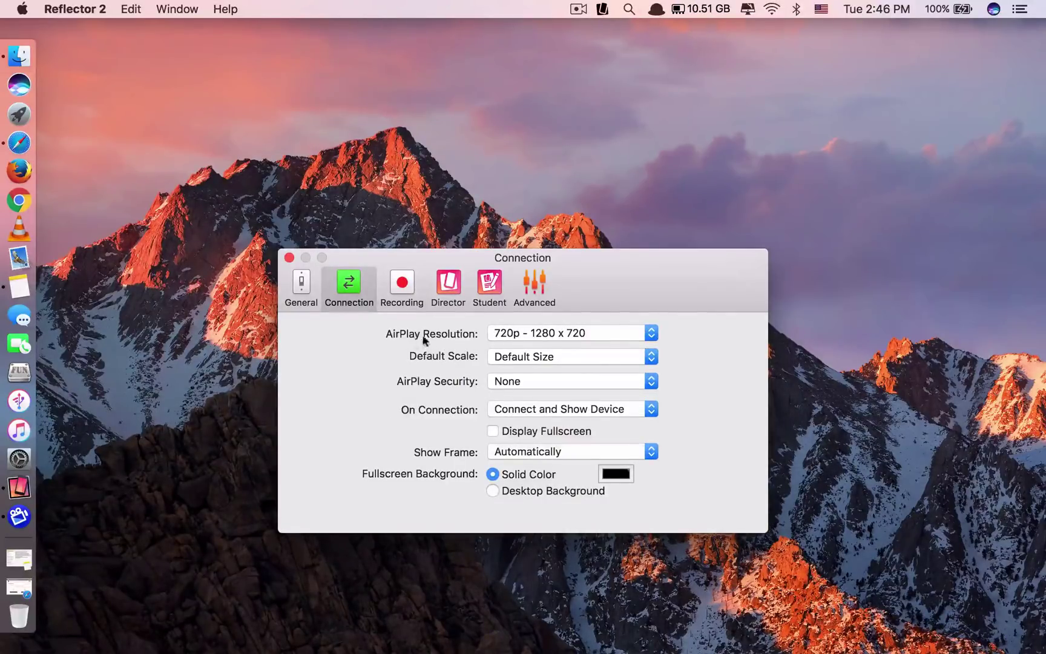
pyautogui.click(505, 335)
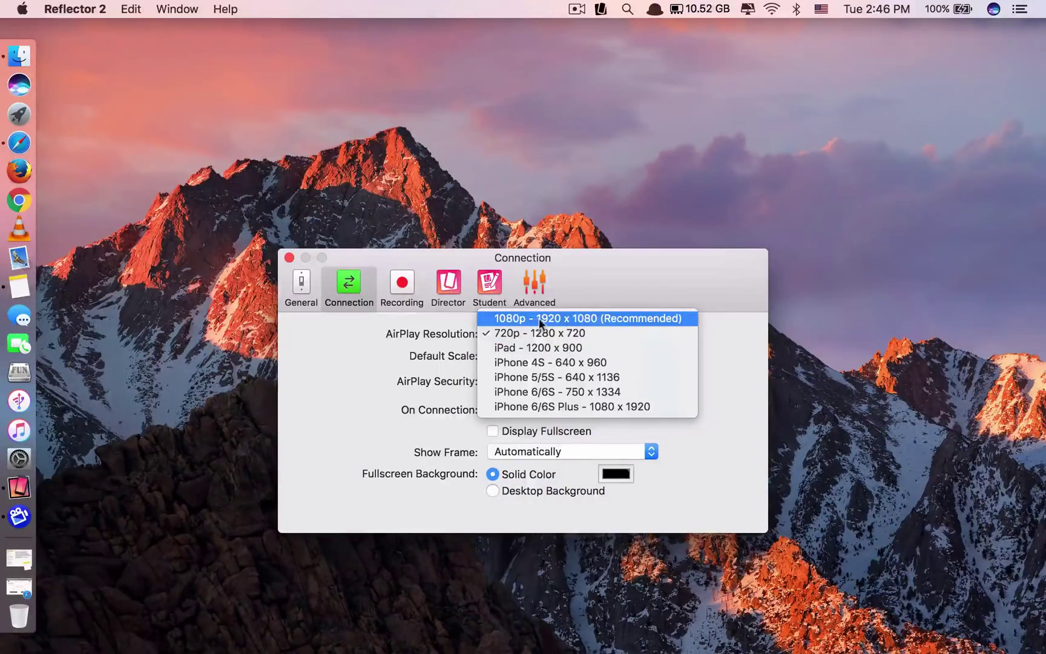
pyautogui.click(524, 319)
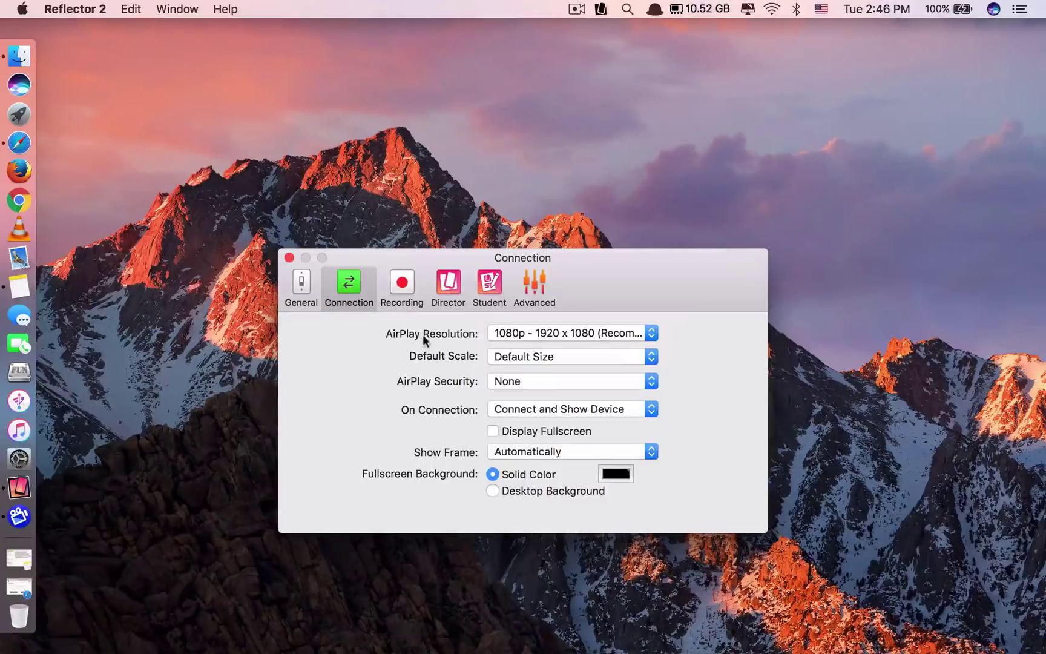
# Choose 4K as the Recording Resolution on the Recording tab, then close the preferences window
pyautogui.click(393, 286)
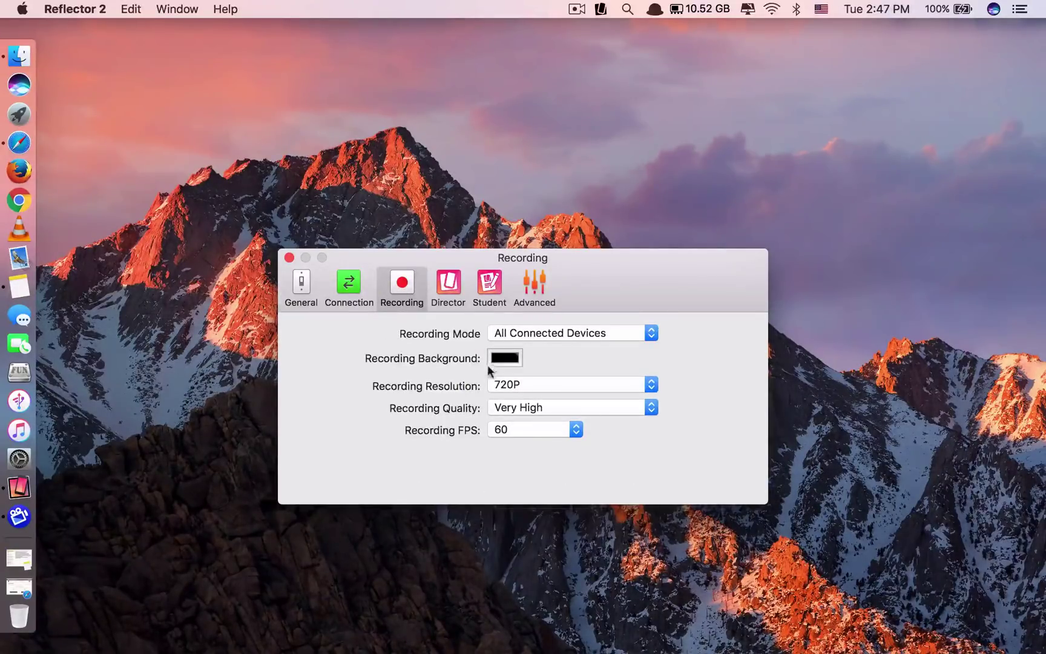
pyautogui.click(521, 384)
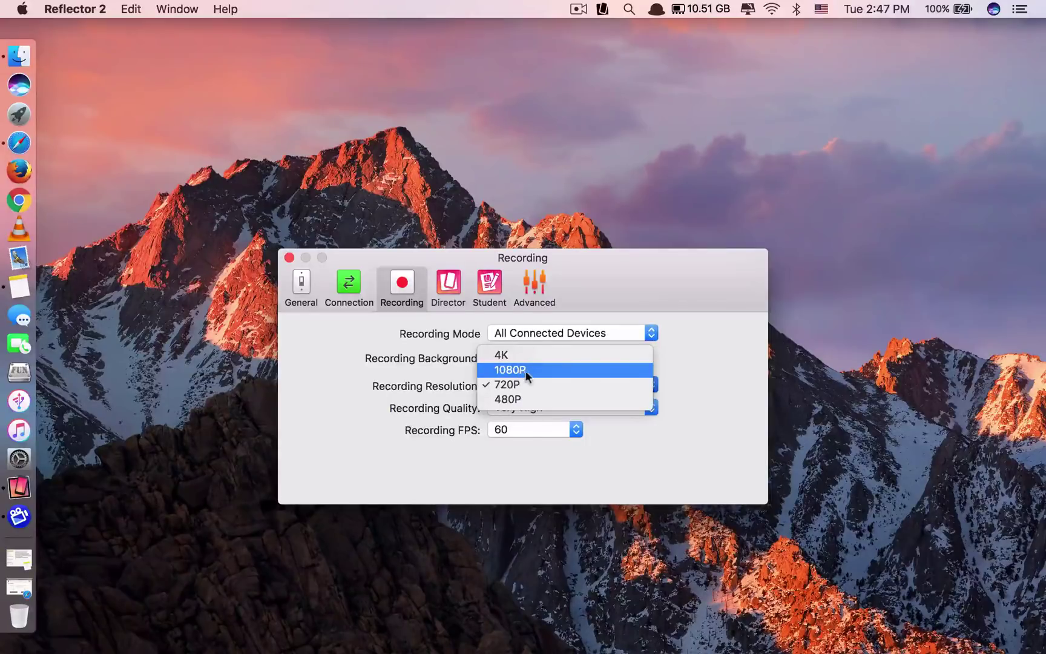
pyautogui.click(525, 356)
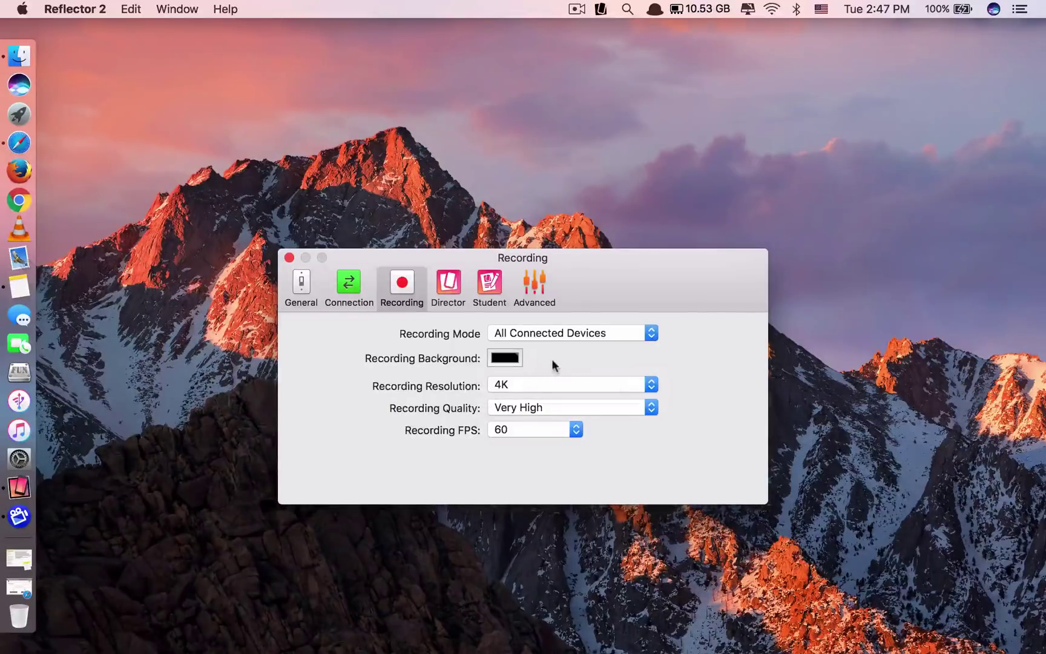
pyautogui.click(545, 385)
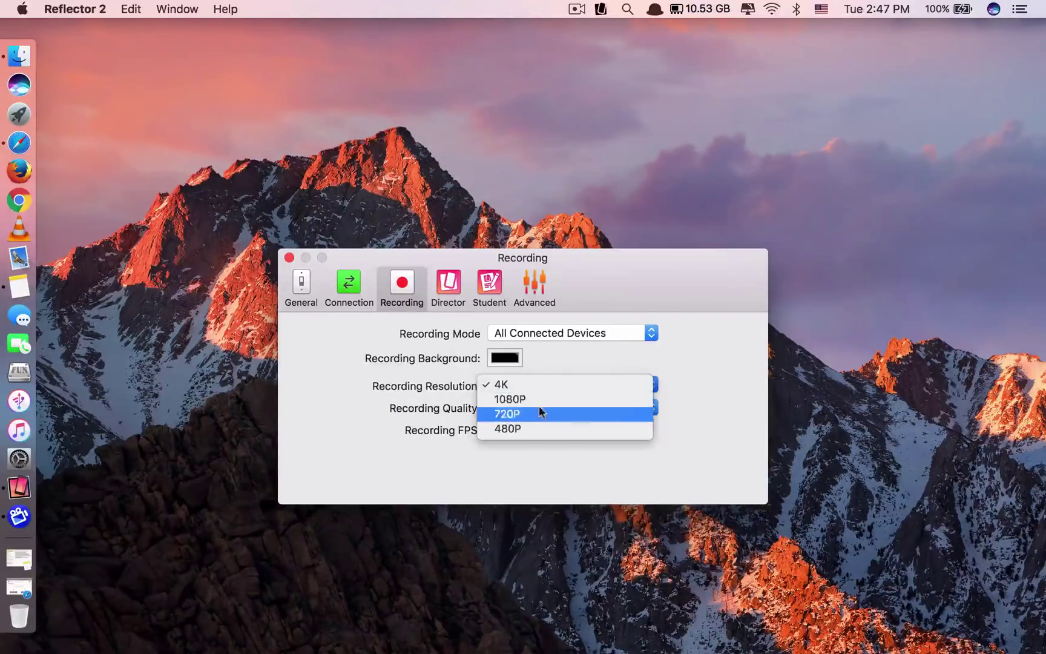
pyautogui.click(539, 410)
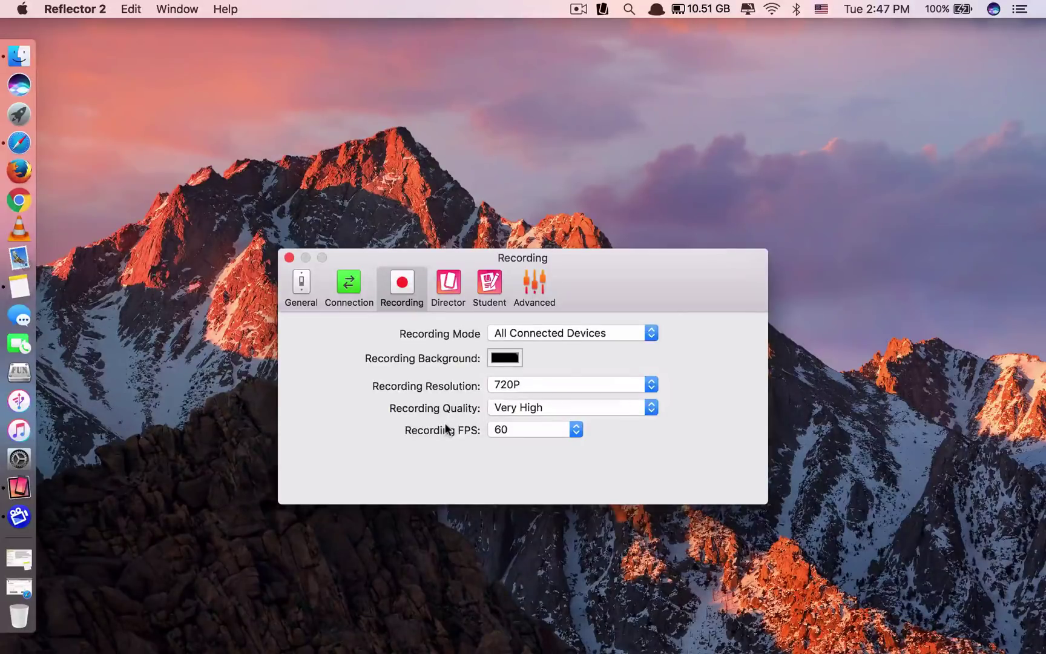
pyautogui.click(521, 384)
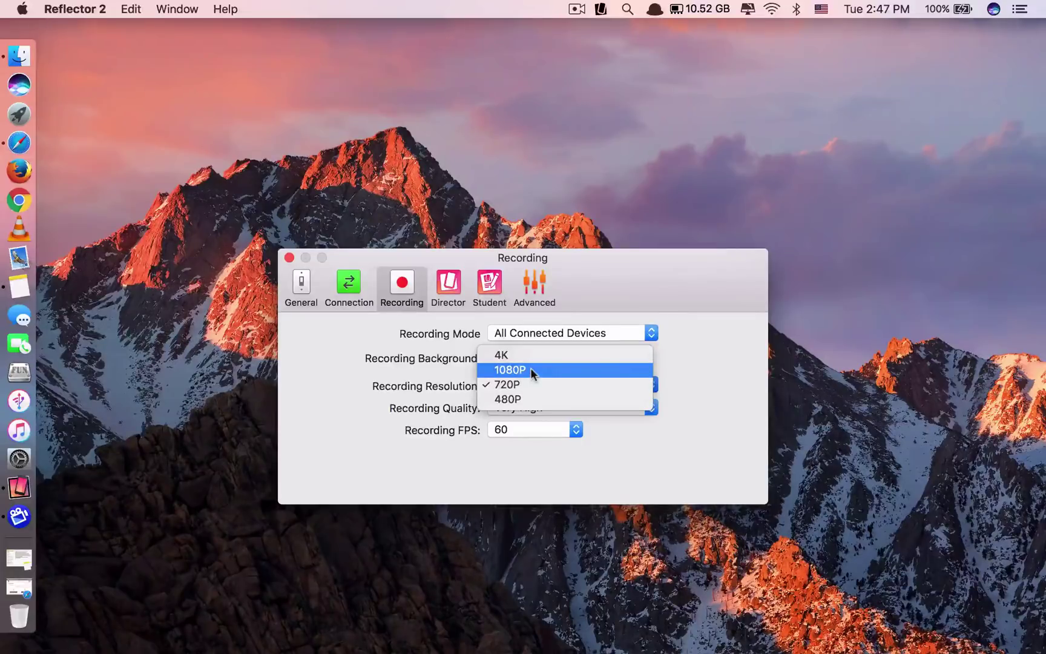
pyautogui.click(529, 357)
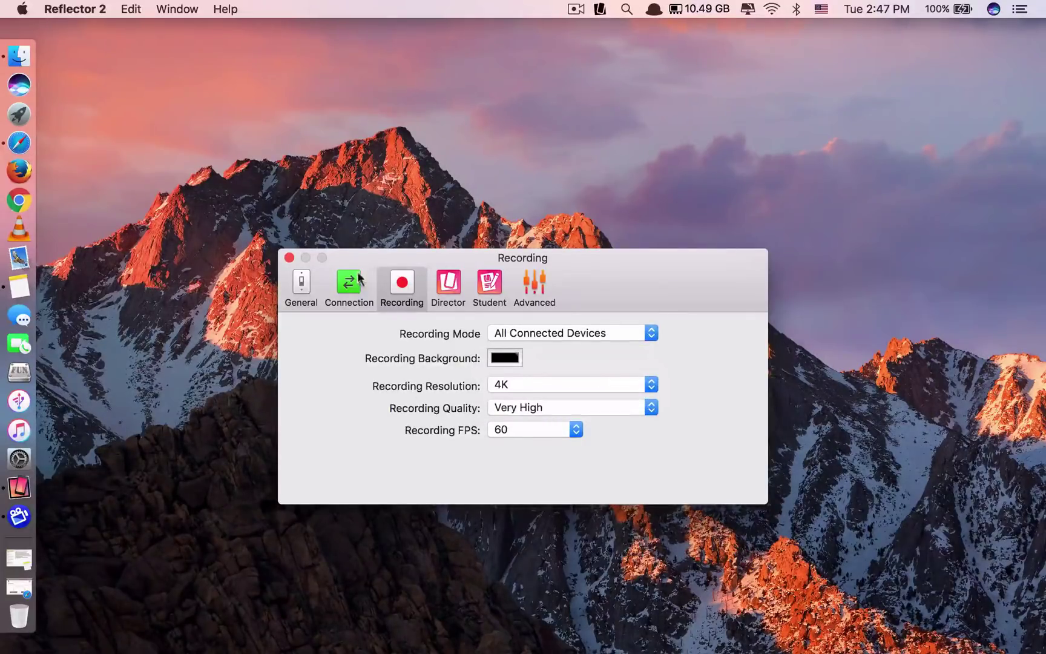
pyautogui.click(290, 258)
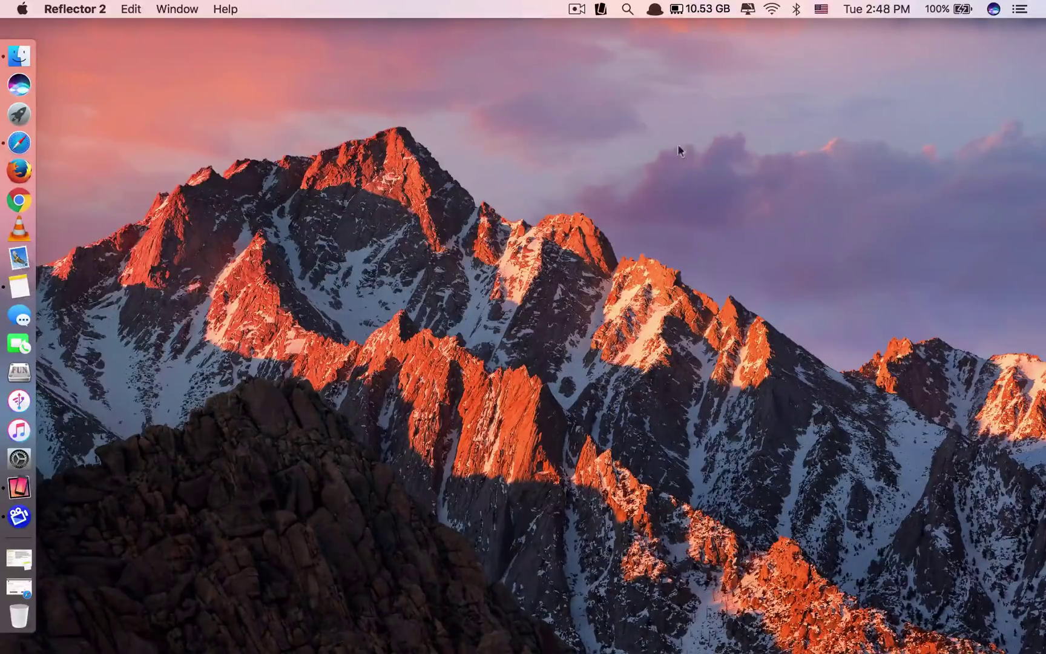
# Check which Wi-Fi network the Mac is connected to
pyautogui.click(772, 9)
pyautogui.click(612, 467)
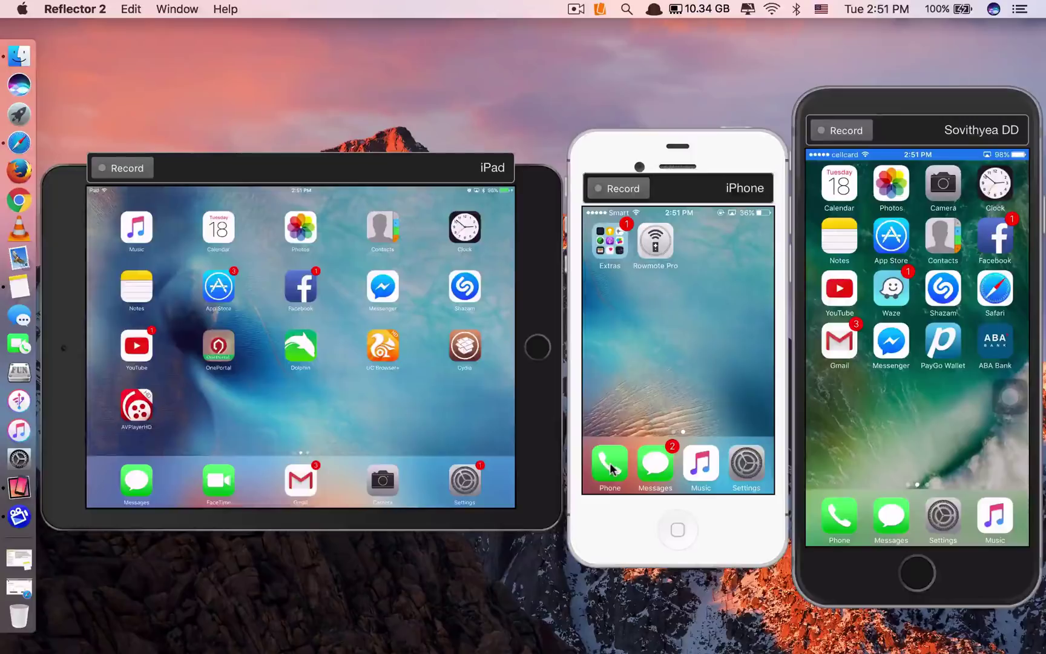
# Start recording the mirrored iPad and both mirrored iPhone screens
pyautogui.click(133, 171)
pyautogui.click(613, 193)
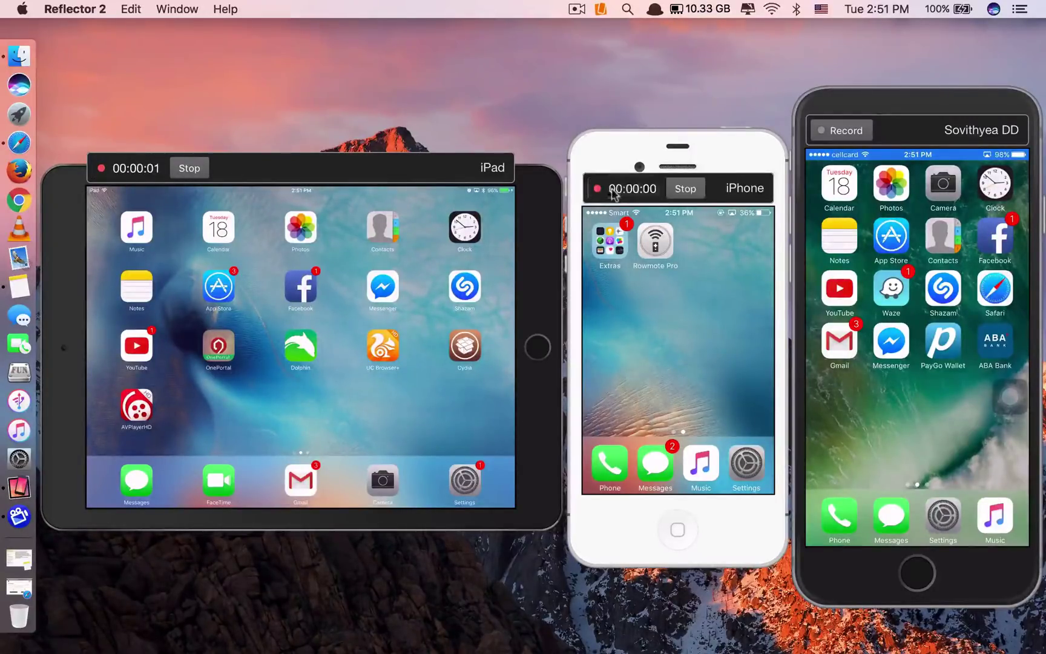
pyautogui.click(855, 133)
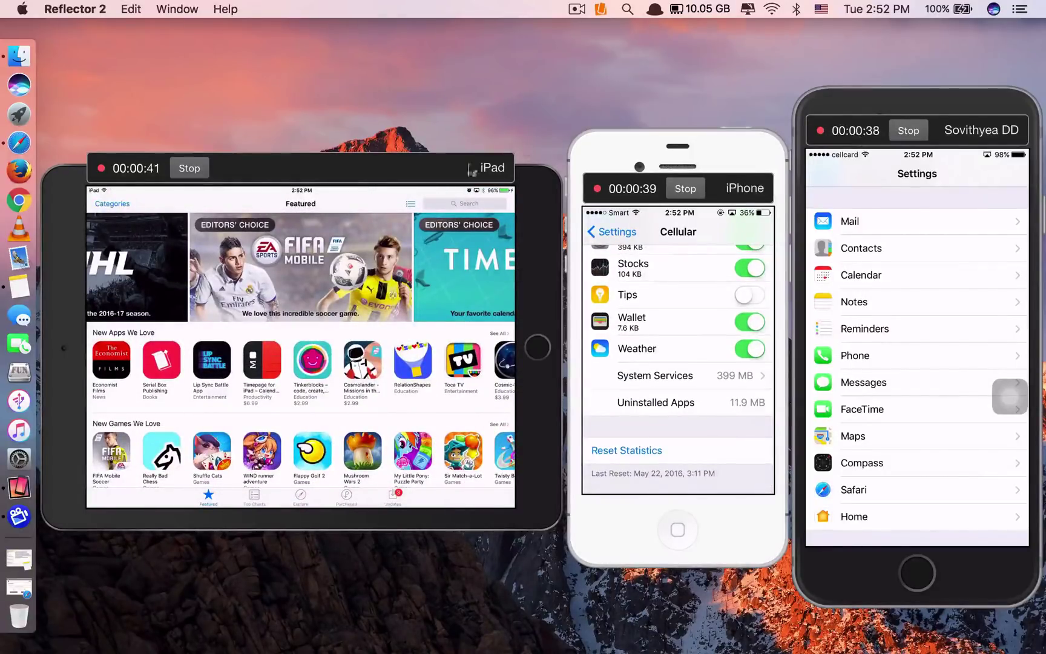
# Stop the recordings on the iPad and both iPhones after about forty seconds
pyautogui.click(190, 170)
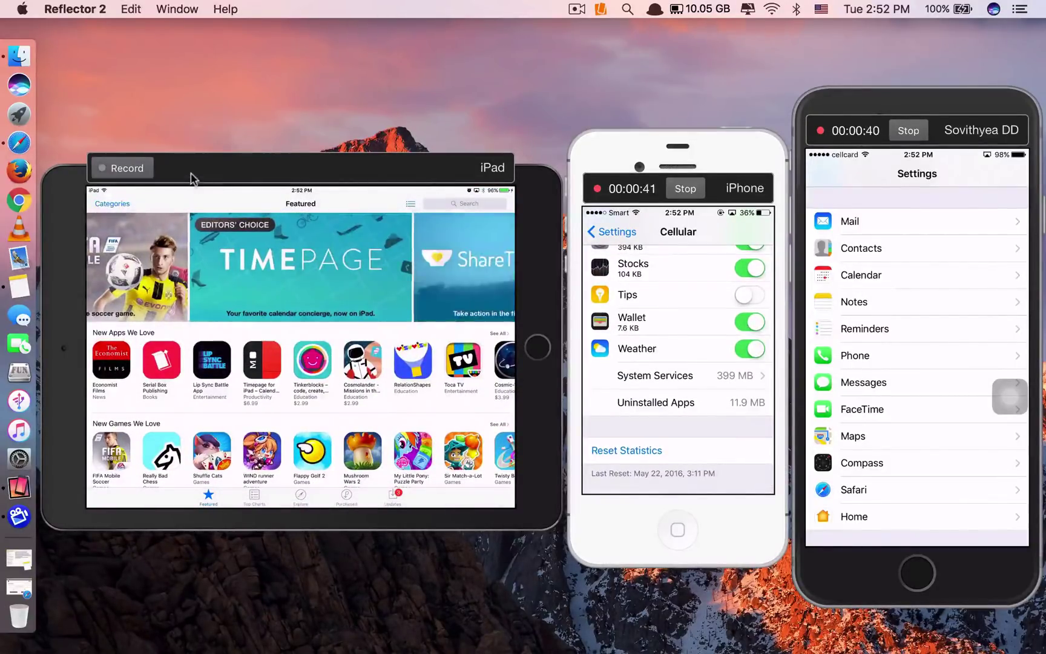
pyautogui.click(685, 190)
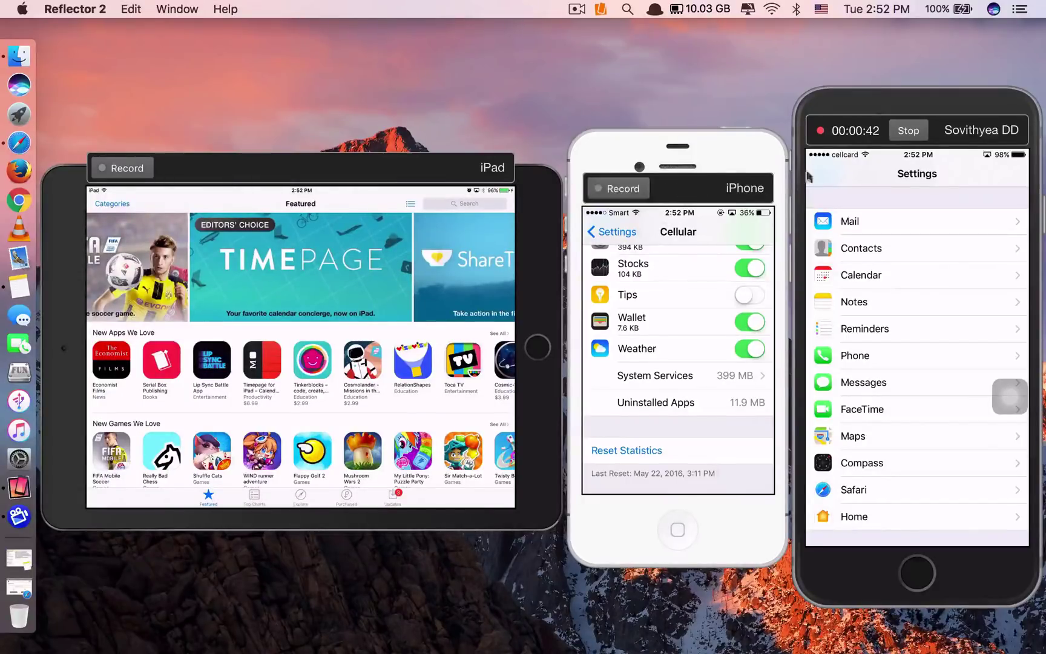
pyautogui.click(910, 132)
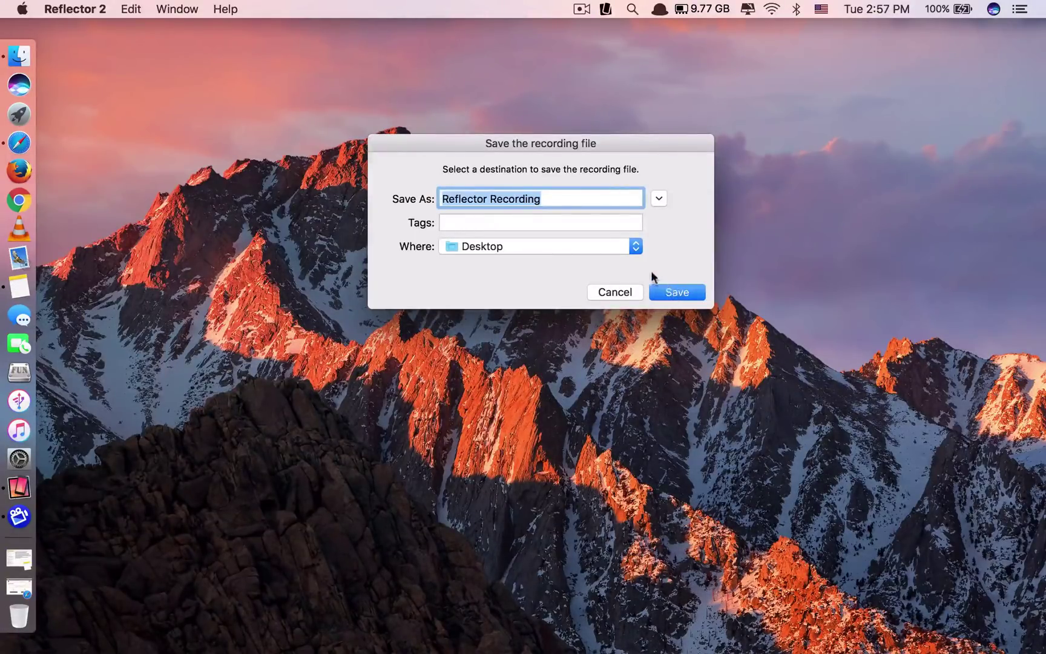
pyautogui.click(678, 293)
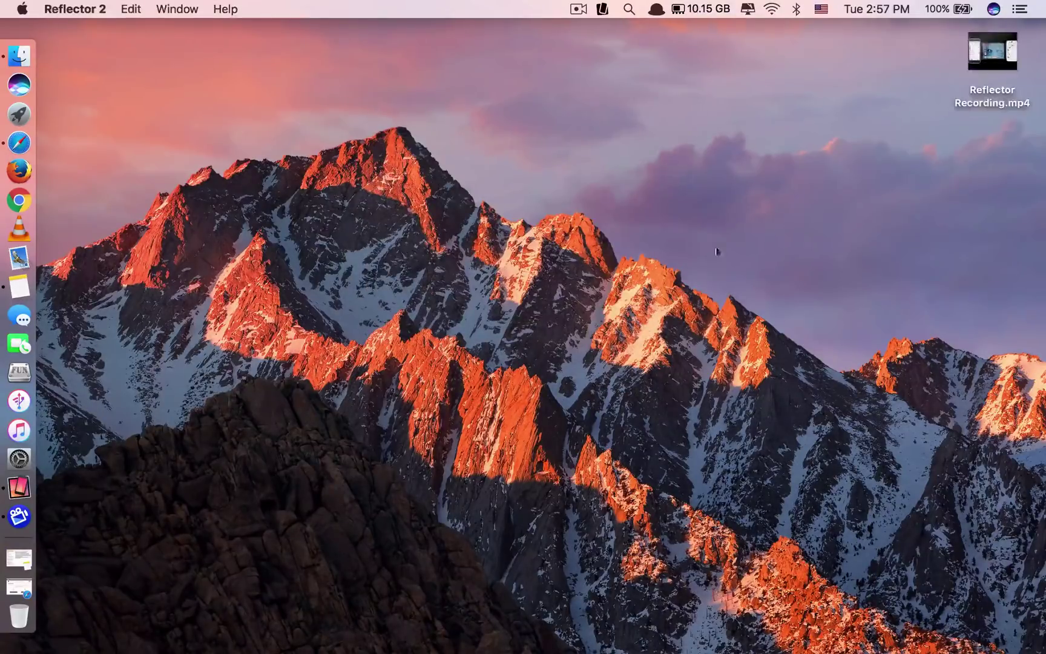